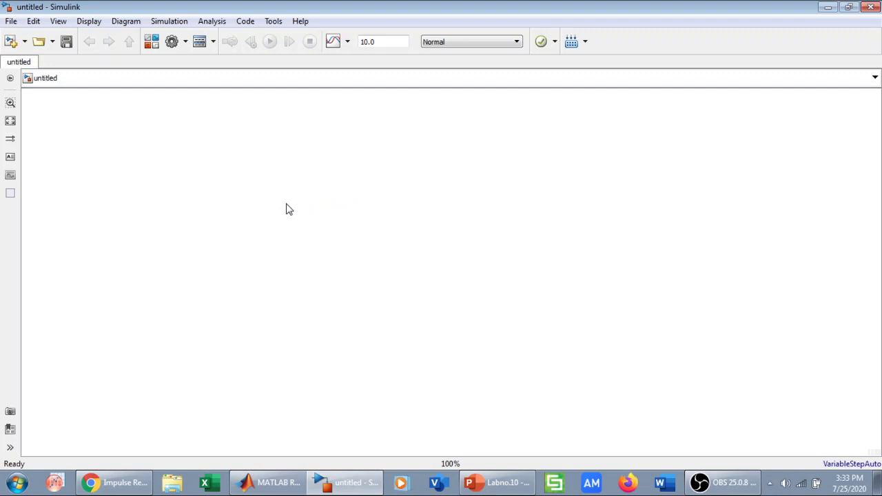
# Add a Step source block to the empty model and move it slightly lower and to the left
pyautogui.doubleClick(286, 204)
pyautogui.write('ste')
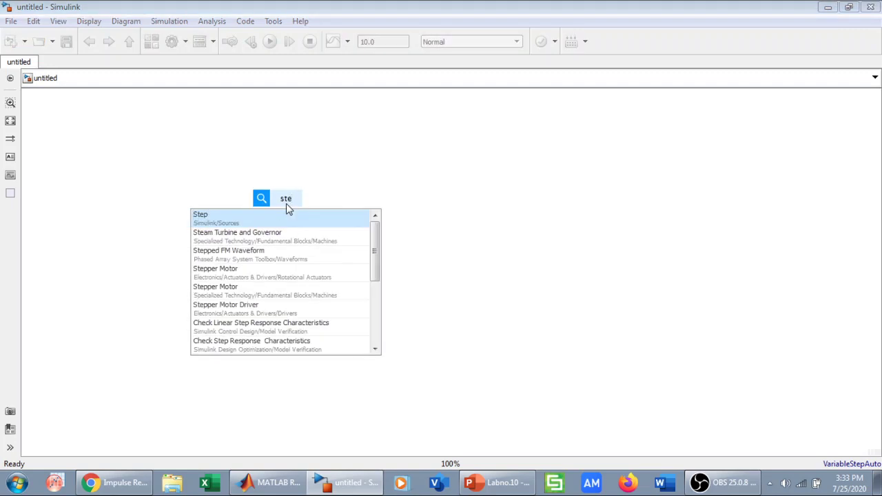
pyautogui.press('Return')
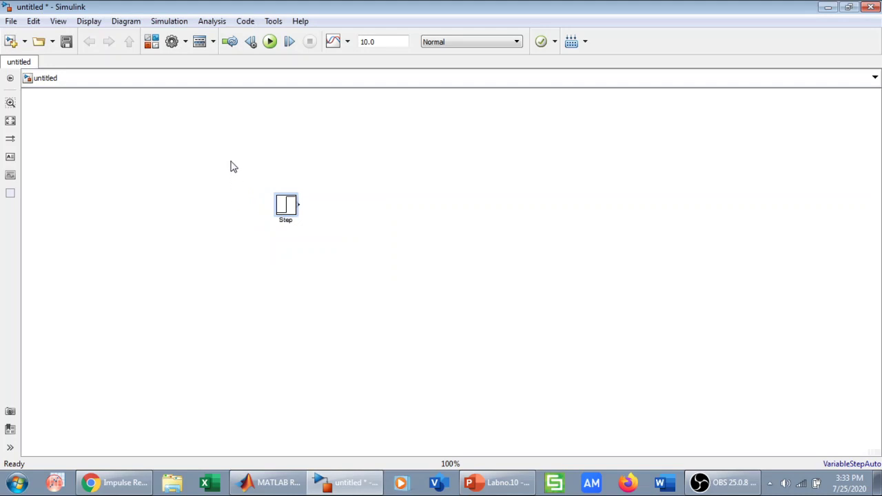
pyautogui.moveTo(286, 205); pyautogui.dragTo(244, 221)
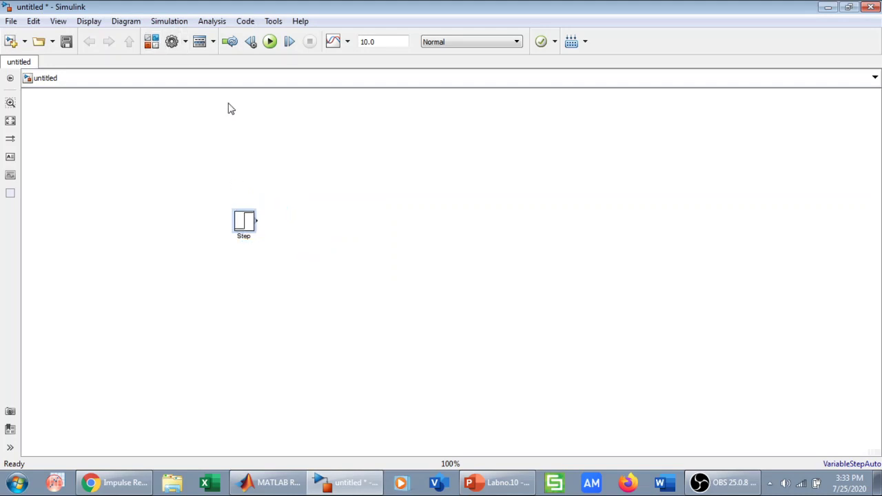
pyautogui.click(253, 218)
# Add a continuous Transfer Fcn block to the right of the Step block and align it with the Step output
pyautogui.doubleClick(338, 206)
pyautogui.write('tratran')
pyautogui.press('BackSpace')
pyautogui.press('BackSpace')
pyautogui.press('BackSpace')
pyautogui.press('BackSpace')
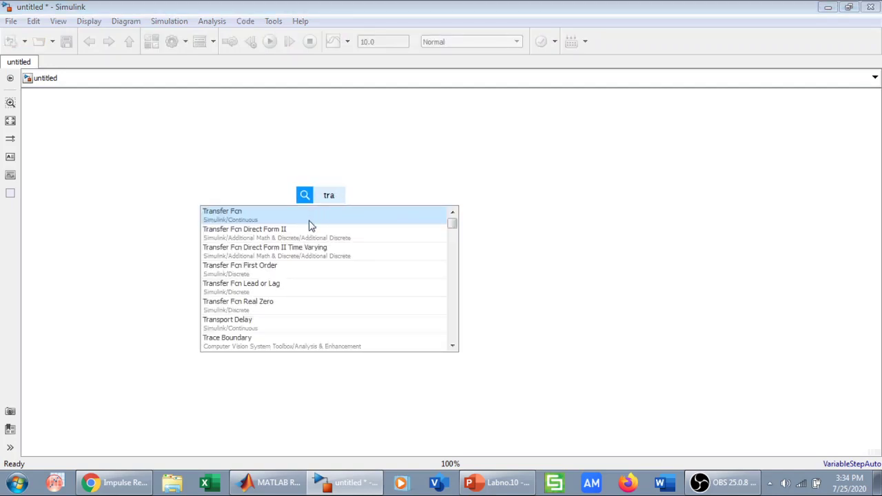
pyautogui.click(310, 221)
pyautogui.moveTo(337, 206); pyautogui.dragTo(338, 228)
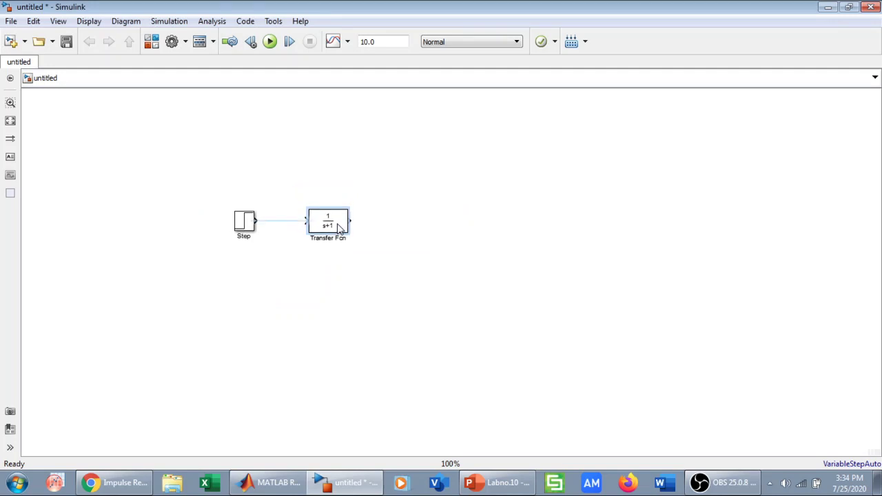
pyautogui.click(404, 221)
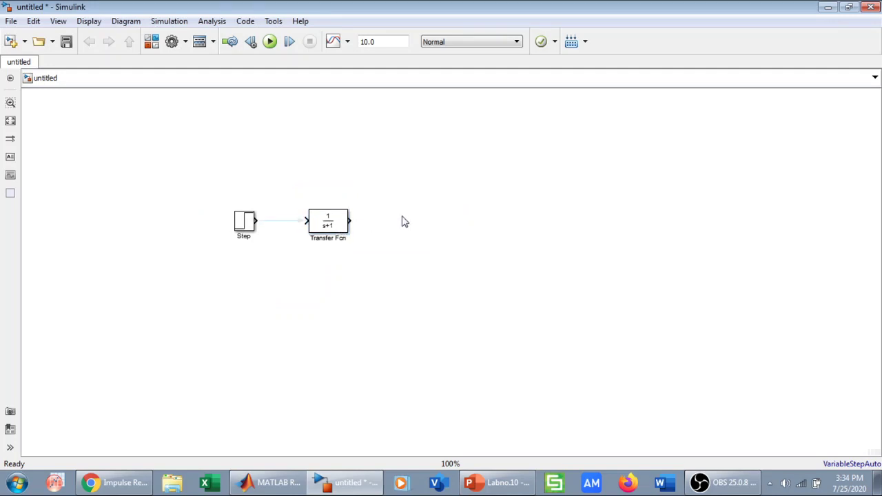
# Add a Scope block to the right of the Transfer Fcn block, level with its output
pyautogui.doubleClick(415, 221)
pyautogui.write('sc')
pyautogui.click(397, 230)
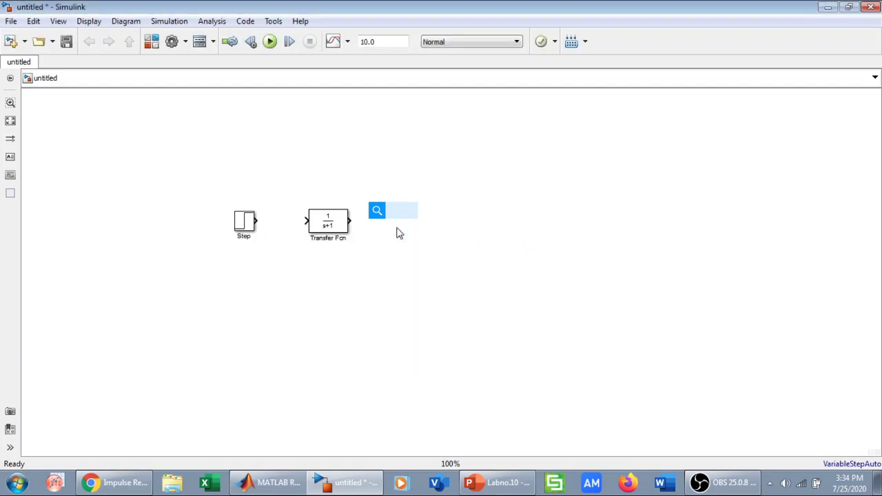
pyautogui.press('Return')
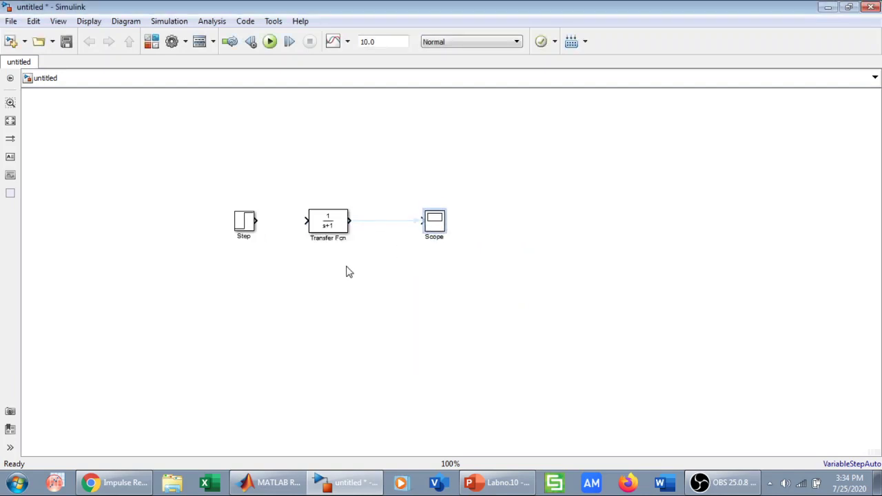
# Set the Transfer Fcn block's numerator coefficients to [2 2]
pyautogui.hotkey('ctrl', '+')
pyautogui.hotkey('ctrl', '+')
pyautogui.hotkey('ctrl', '+')
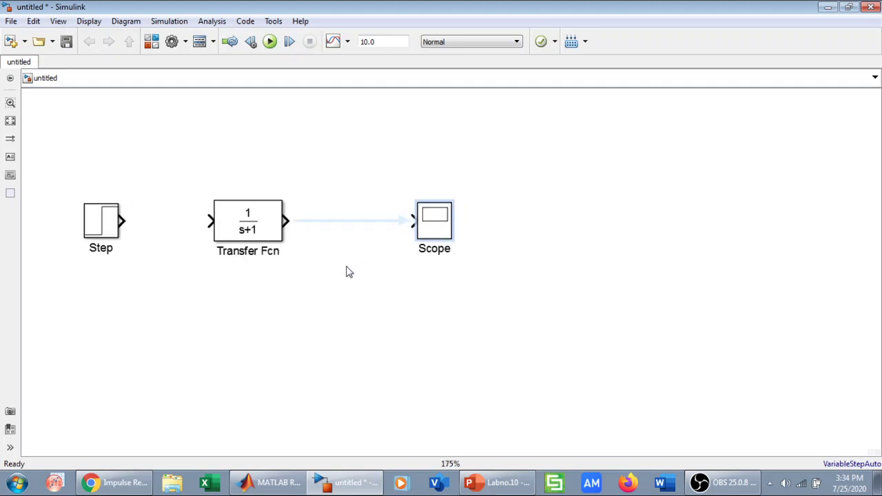
pyautogui.hotkey('ctrl', '+')
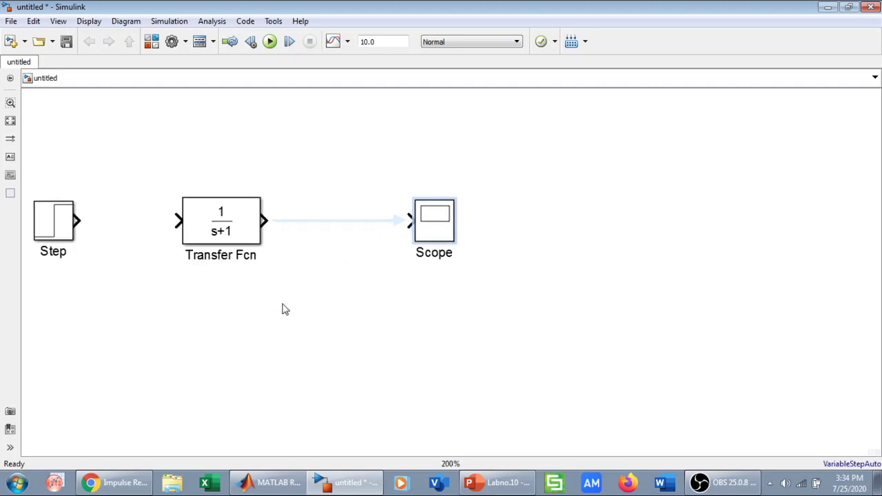
pyautogui.moveTo(245, 314); pyautogui.dragTo(172, 311)
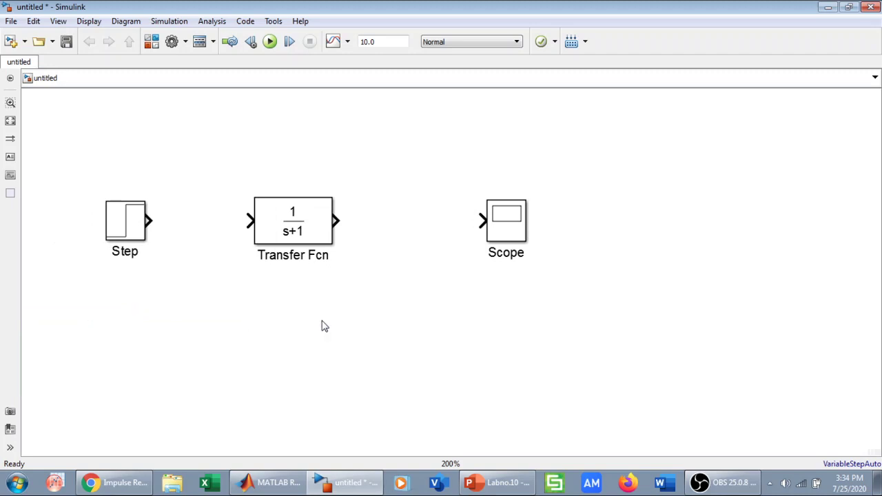
pyautogui.doubleClick(291, 219)
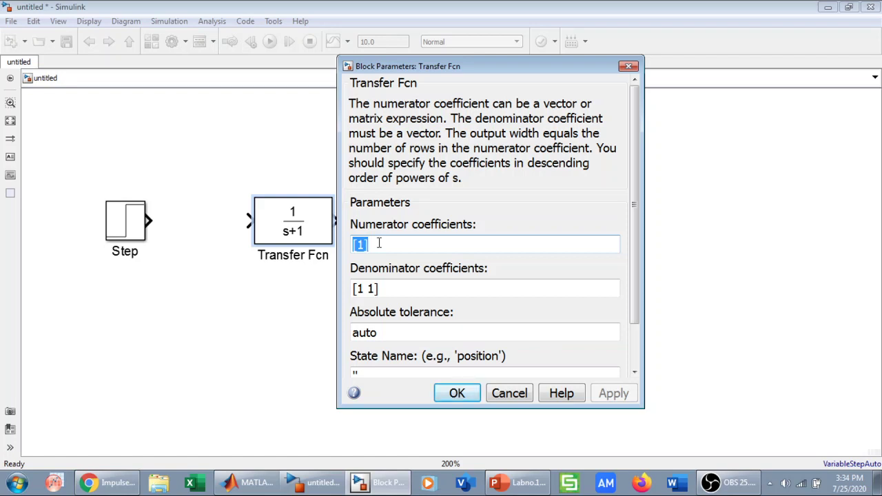
pyautogui.press('BackSpace')
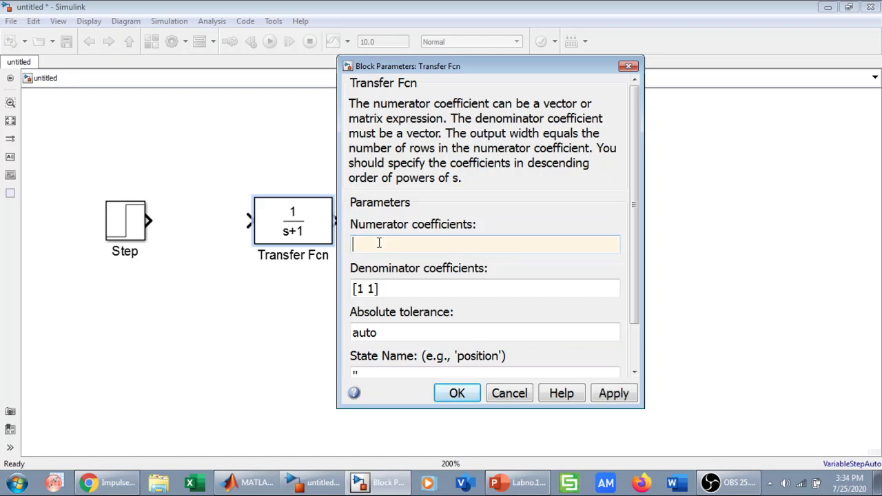
pyautogui.write('[2 2]')
# Set the Transfer Fcn block's denominator coefficients to [1 11 30] and accept the block parameters
pyautogui.tripleClick(392, 288)
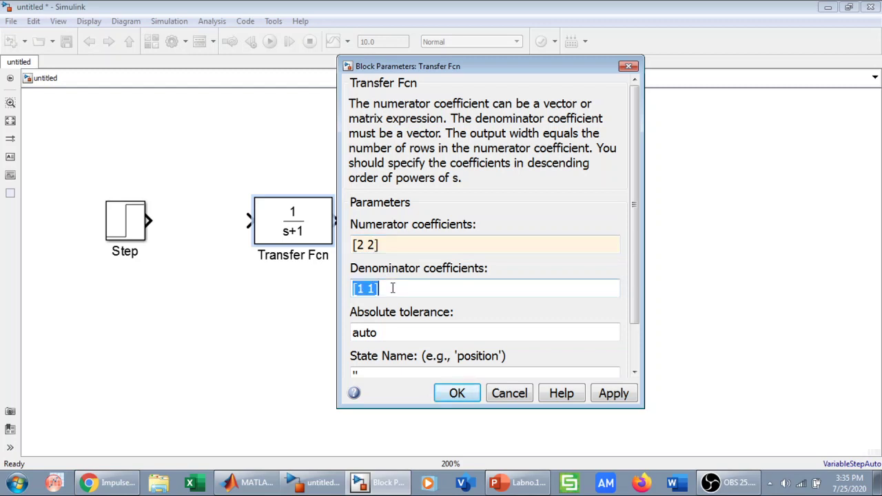
pyautogui.press('BackSpace')
pyautogui.write('[1 ')
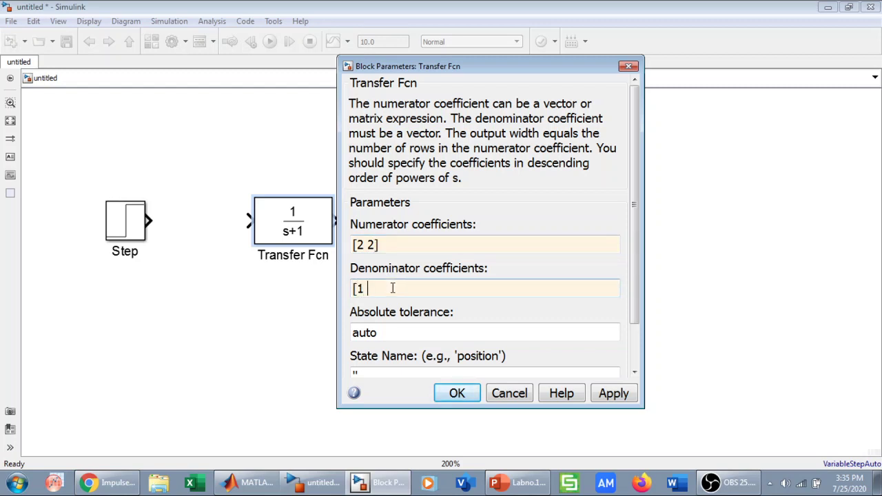
pyautogui.write('11 30]')
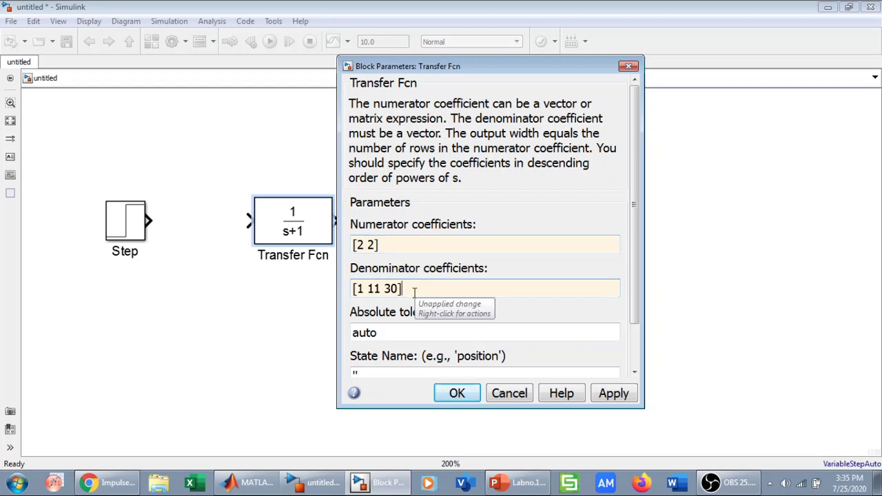
pyautogui.click(613, 392)
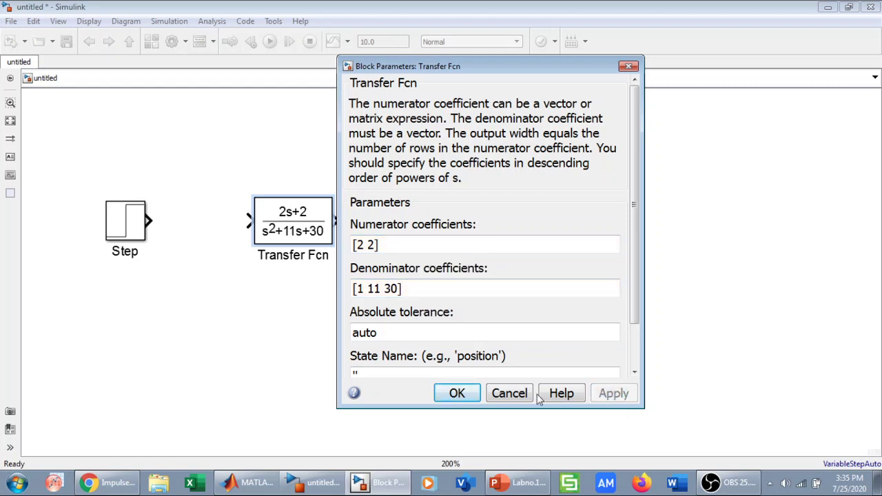
pyautogui.click(457, 392)
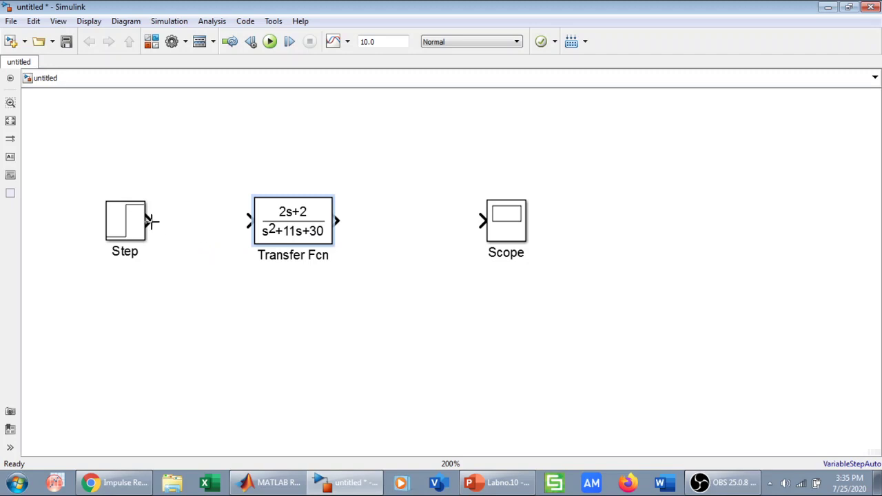
# Connect the Step block through the Transfer Fcn block to the Scope and run the simulation
pyautogui.moveTo(151, 221); pyautogui.dragTo(270, 229)
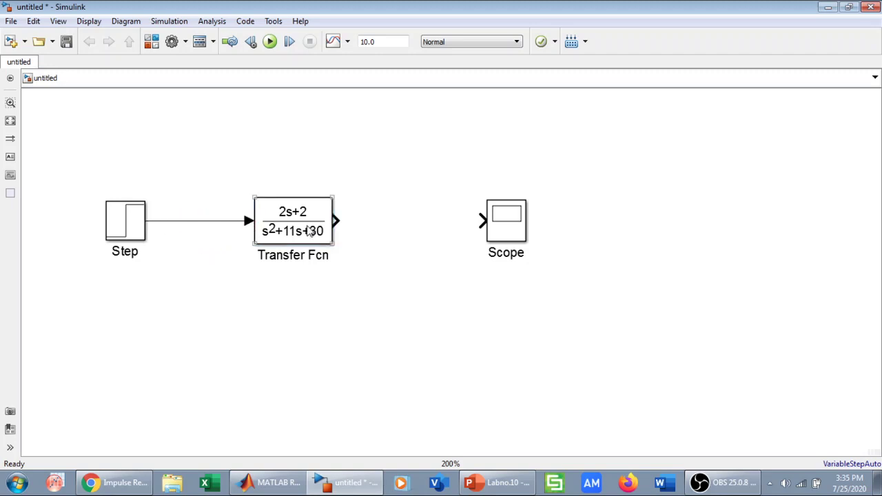
pyautogui.moveTo(336, 221); pyautogui.dragTo(483, 221)
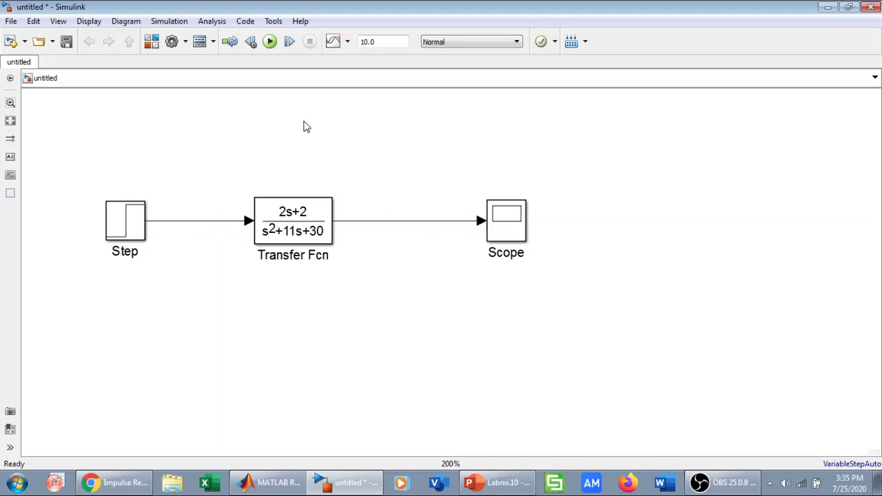
pyautogui.click(270, 41)
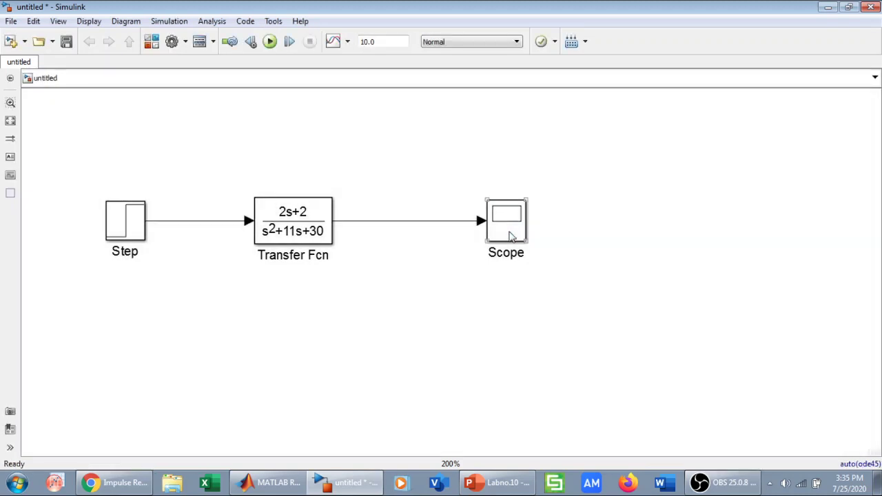
# View the response in the Scope at full-screen size and return to the model
pyautogui.click(510, 236)
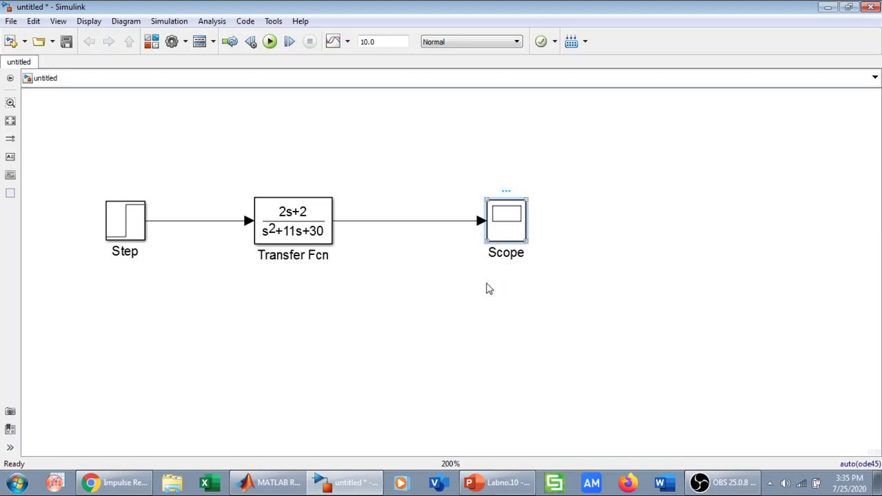
pyautogui.doubleClick(513, 223)
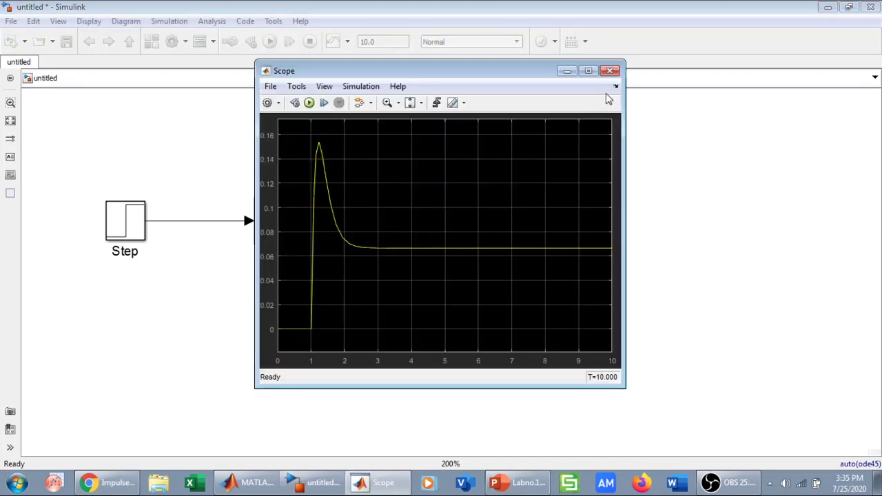
pyautogui.click(587, 72)
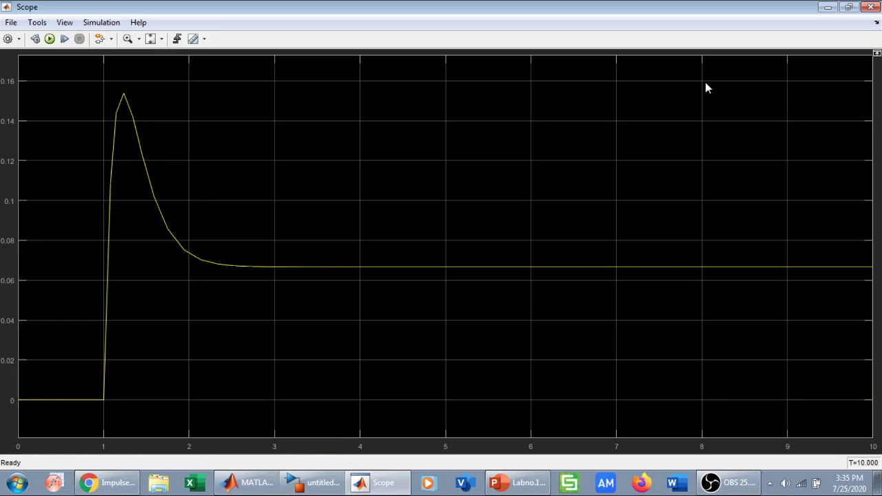
pyautogui.click(827, 7)
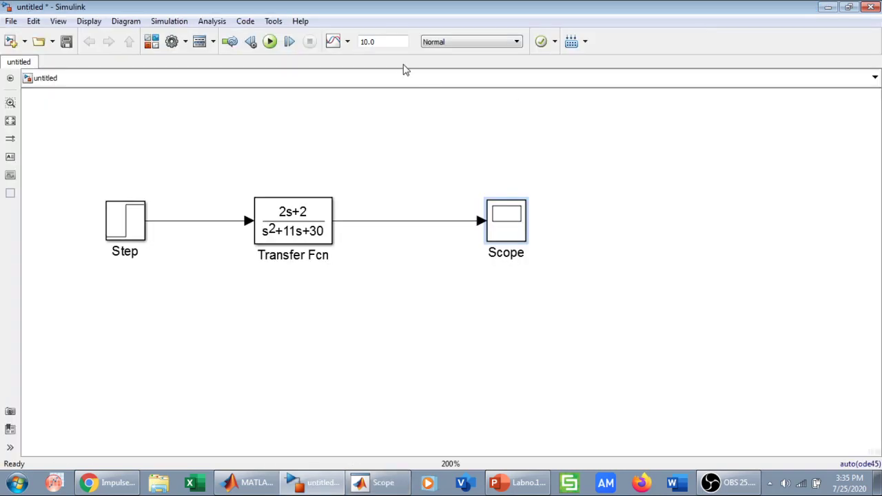
# Set the simulation stop time to 2
pyautogui.doubleClick(387, 40)
pyautogui.press('BackSpace')
pyautogui.write('2')
# Set the Step block's step time to 0 and accept the block parameters
pyautogui.click(131, 228)
pyautogui.doubleClick(131, 228)
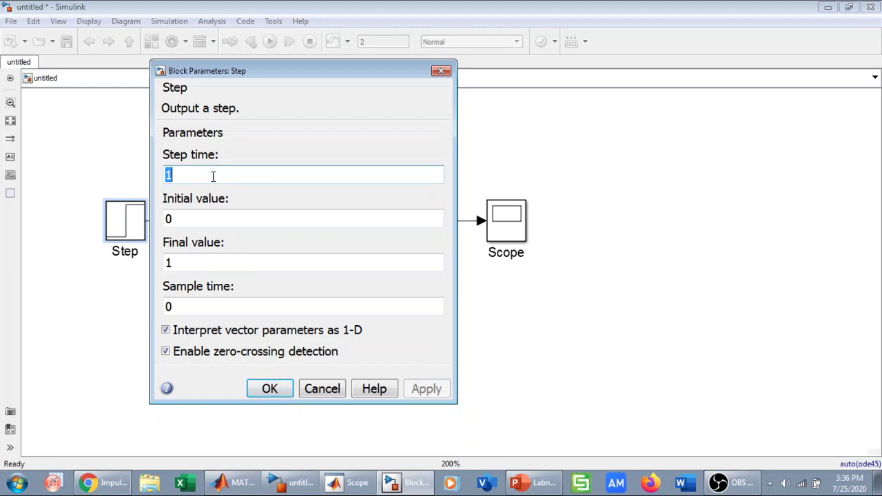
pyautogui.press('BackSpace')
pyautogui.write('0')
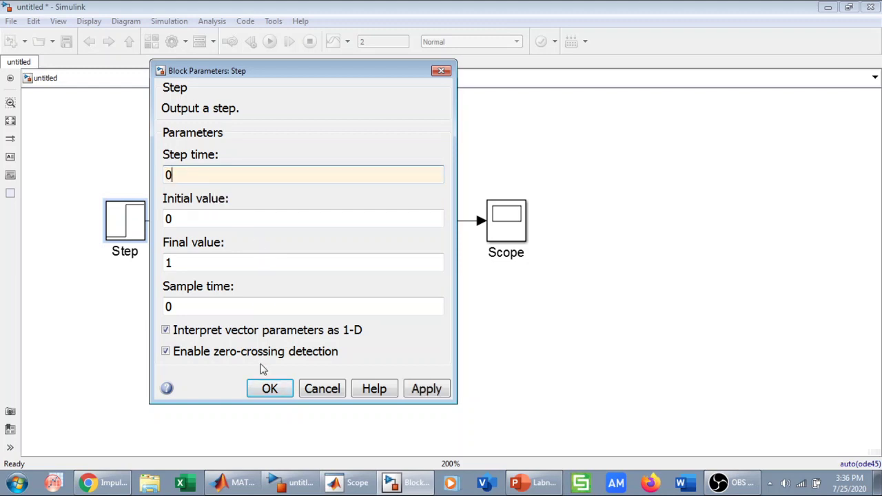
pyautogui.click(444, 394)
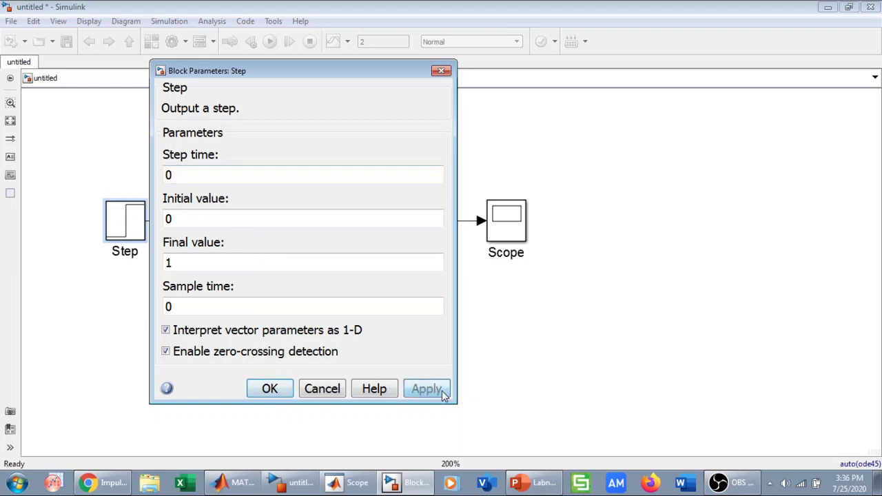
pyautogui.click(265, 389)
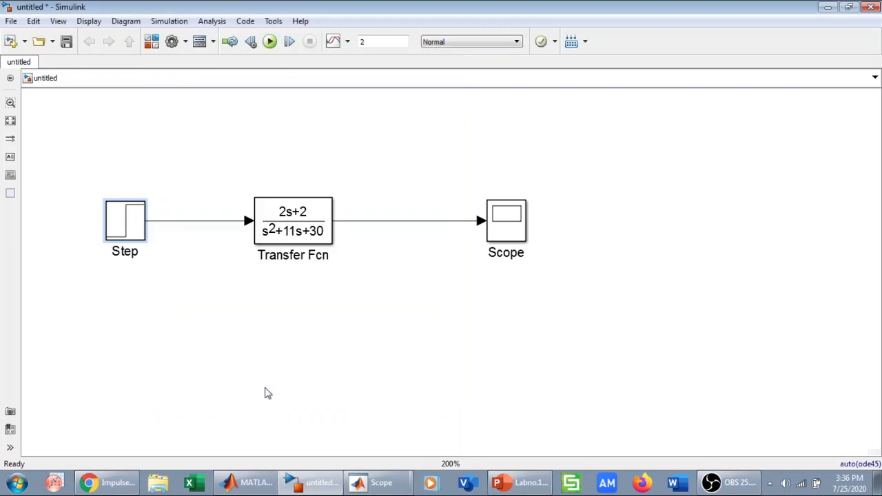
# Run the simulation again and open the Scope to view the updated step response
pyautogui.click(269, 41)
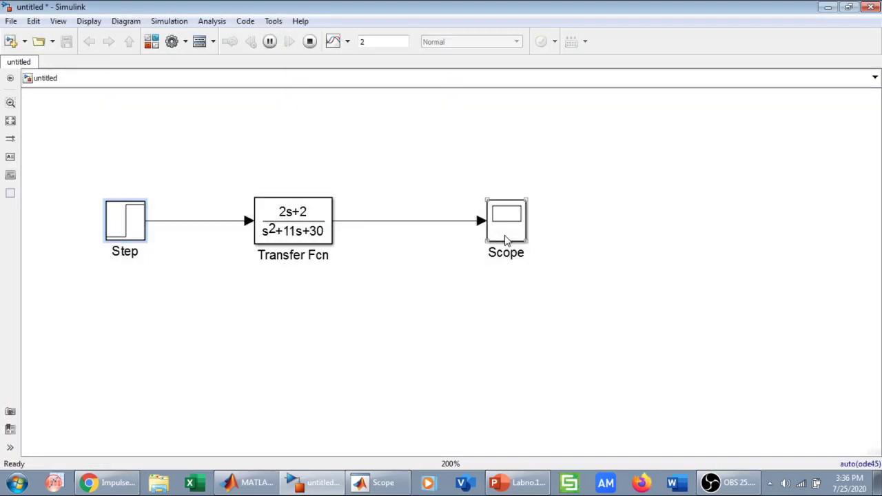
pyautogui.click(505, 238)
pyautogui.doubleClick(505, 238)
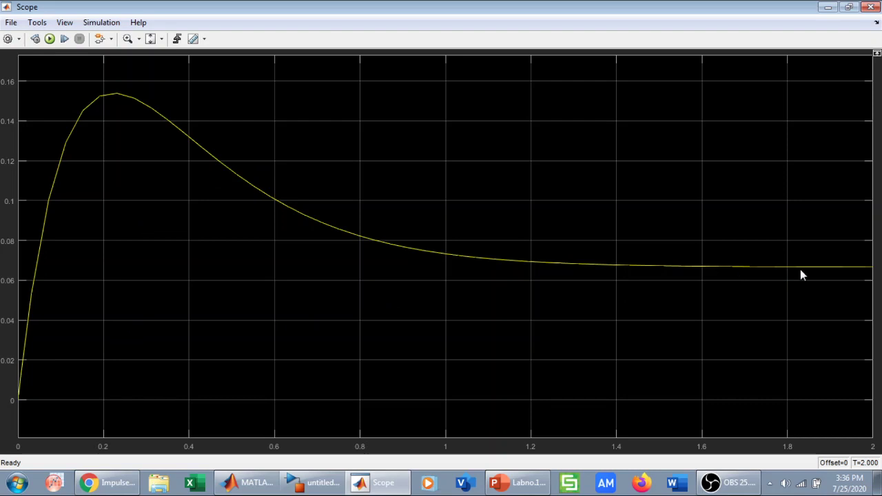
# Switch to the MATLAB command window and open a new blank script with the edit command
pyautogui.click(255, 482)
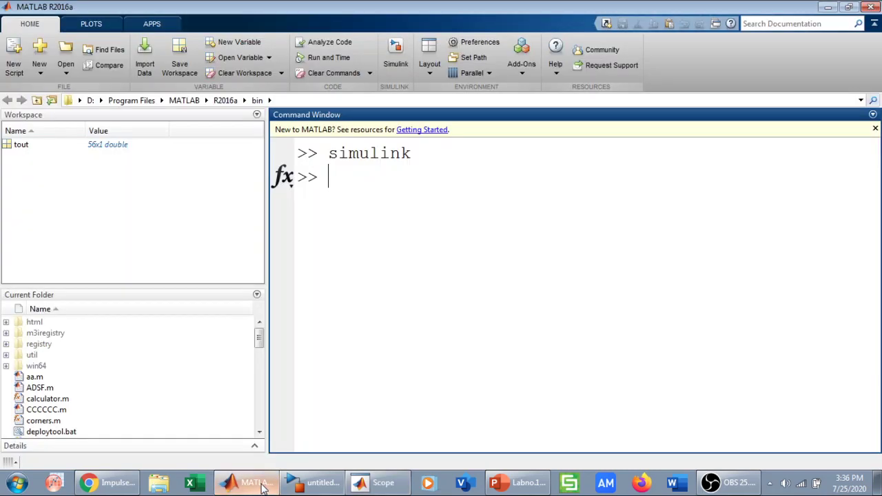
pyautogui.write('edit')
pyautogui.press('Return')
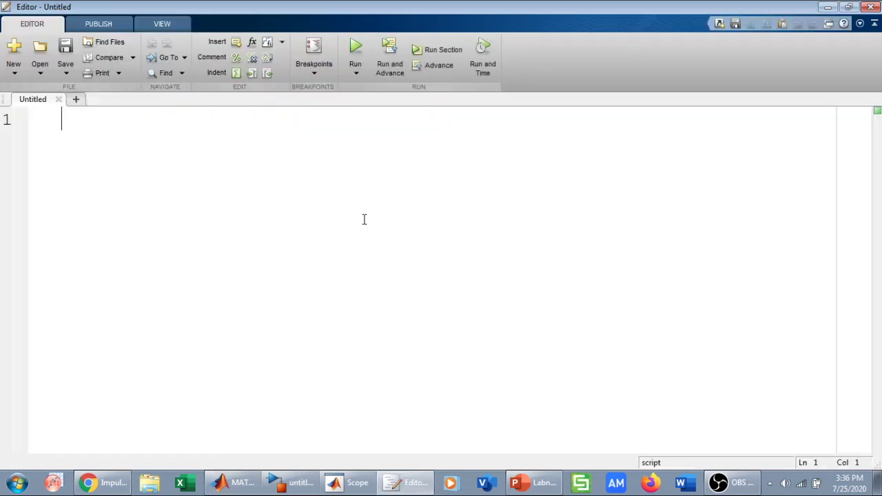
# Define the numerator as num=[ 2 2] and the denominator as den=[1 11 30] in the new script
pyautogui.write('num')
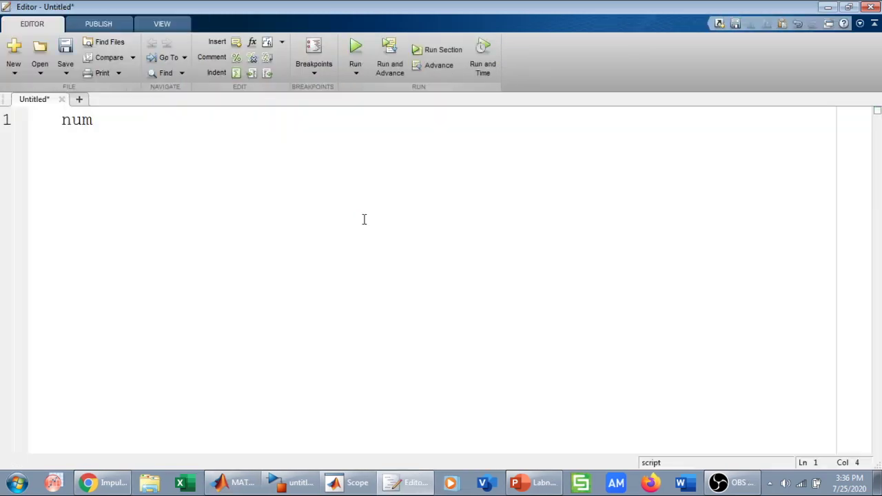
pyautogui.write('=[ 2 2]')
pyautogui.press('Return')
pyautogui.write('den')
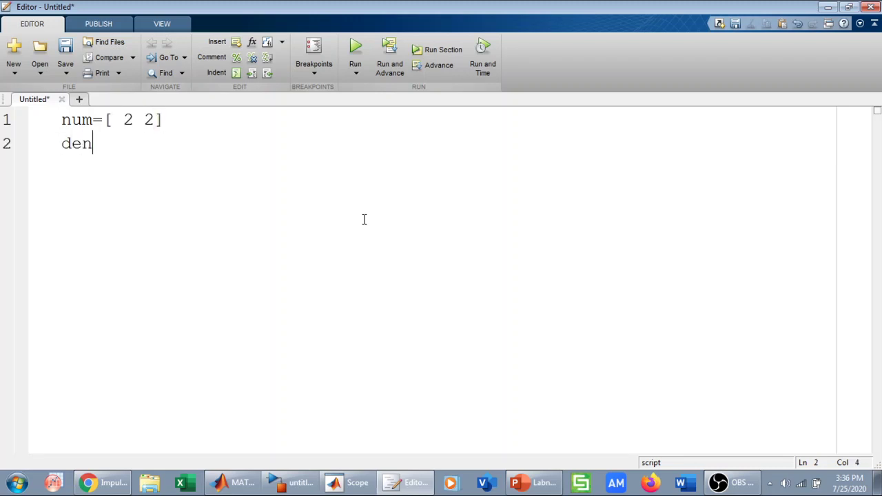
pyautogui.write('=[1 11 30]')
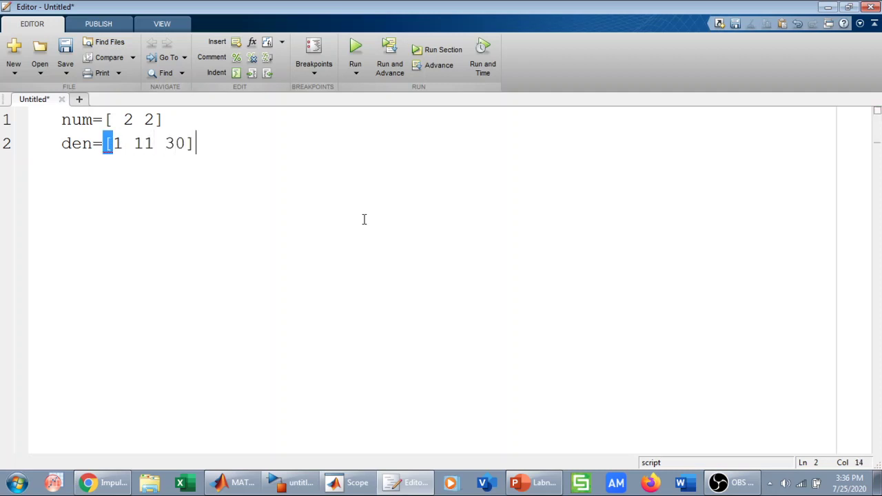
# Add a third line that builds the transfer function with c=tf(num,den)
pyautogui.press('Return')
pyautogui.write('tf')
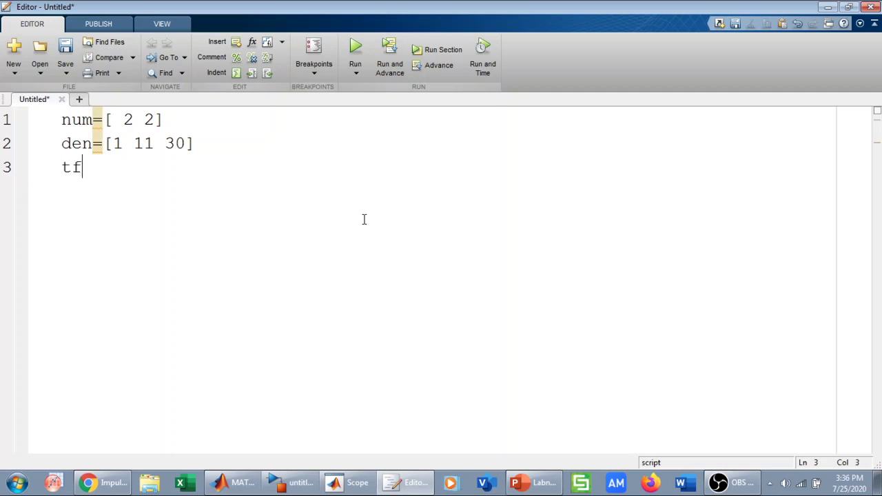
pyautogui.press('BackSpace')
pyautogui.press('BackSpace')
pyautogui.write('c=tf(')
pyautogui.write('mum')
pyautogui.press('BackSpace')
pyautogui.press('BackSpace')
pyautogui.press('BackSpace')
pyautogui.write('num,de')
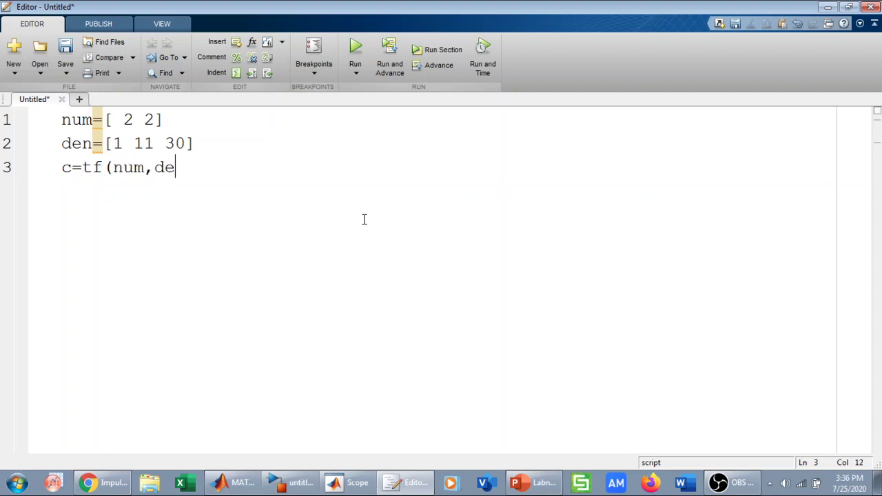
pyautogui.write('n)')
# Add step(c) as the last line and run the script, saving it as Untitled.m over the existing file
pyautogui.press('Return')
pyautogui.write('s')
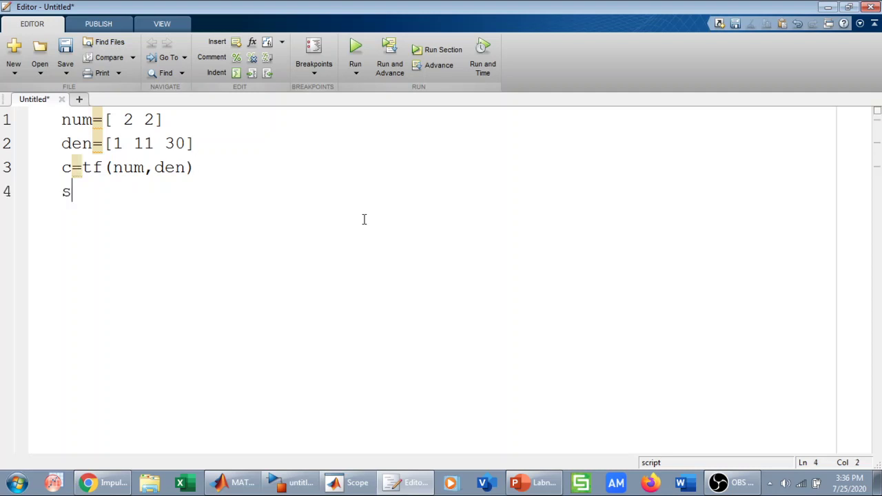
pyautogui.write('tep(c)')
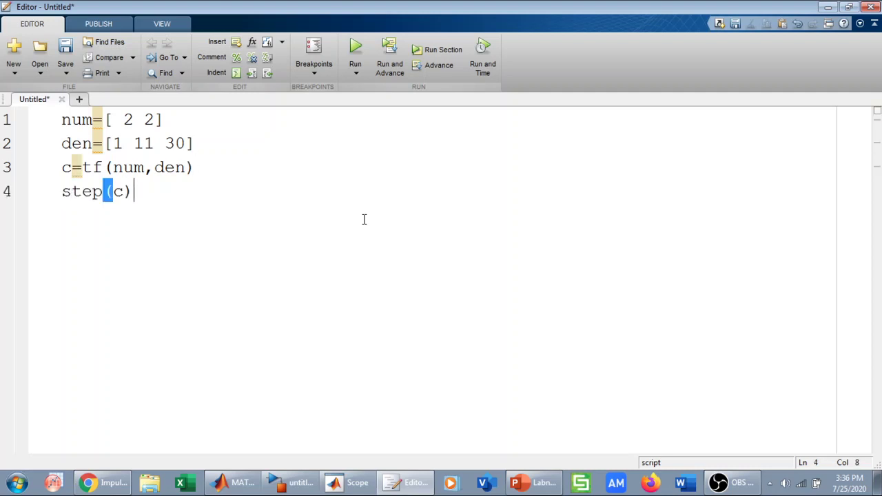
pyautogui.click(355, 52)
pyautogui.click(346, 309)
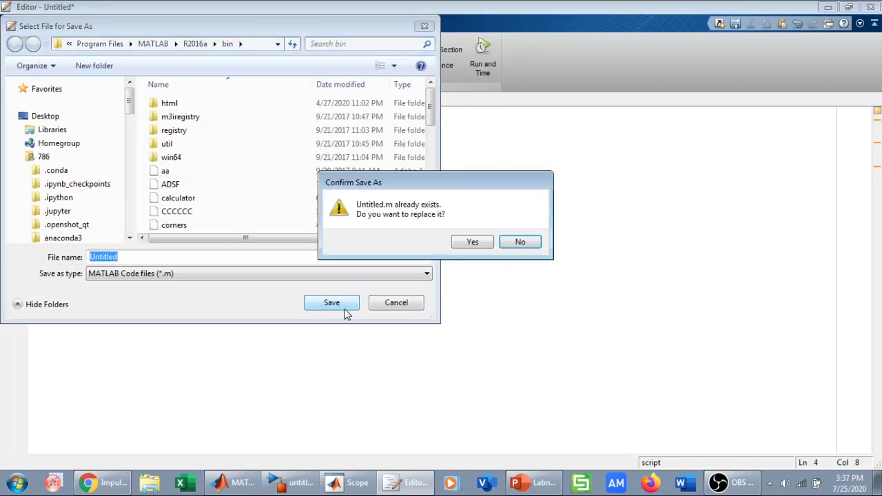
pyautogui.click(481, 246)
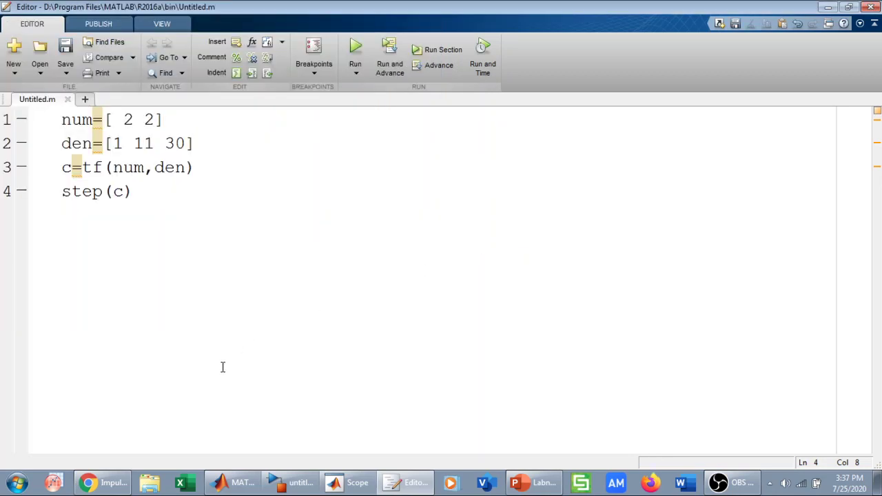
pyautogui.press('F5')
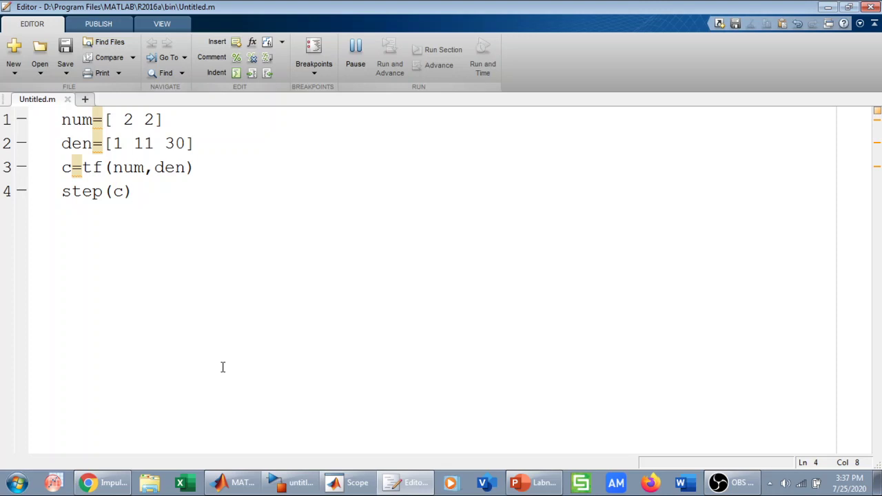
# Review the transfer function in the command window and compare the step response figure with the Scope plot
pyautogui.click(235, 485)
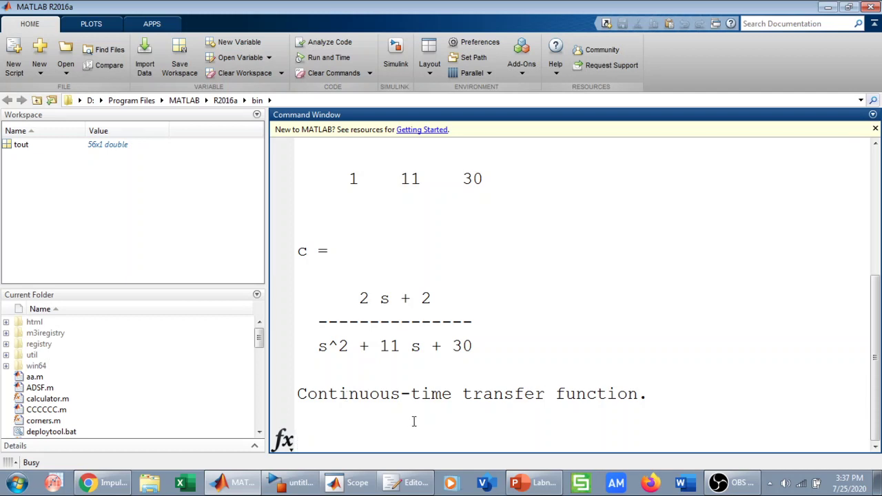
pyautogui.click(245, 488)
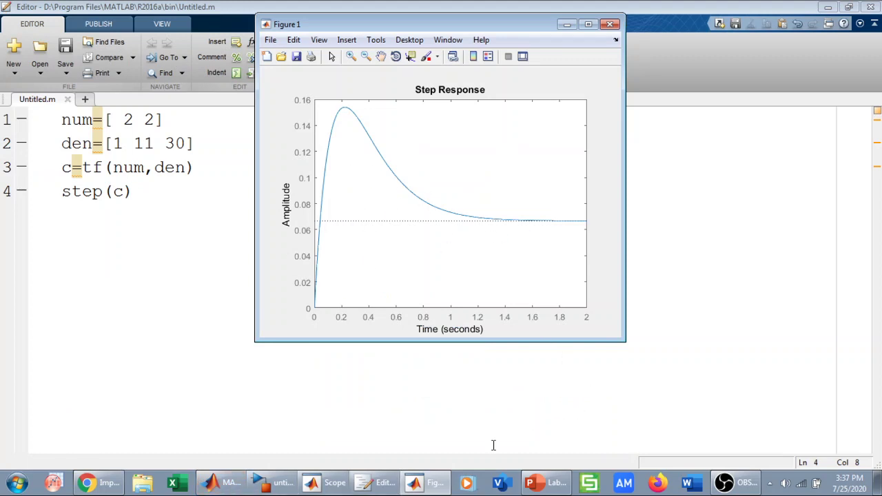
pyautogui.click(333, 483)
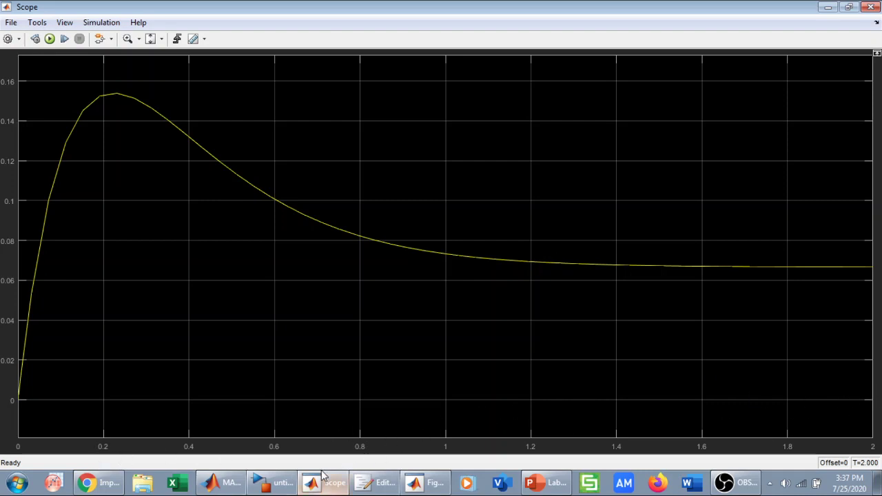
pyautogui.click(321, 482)
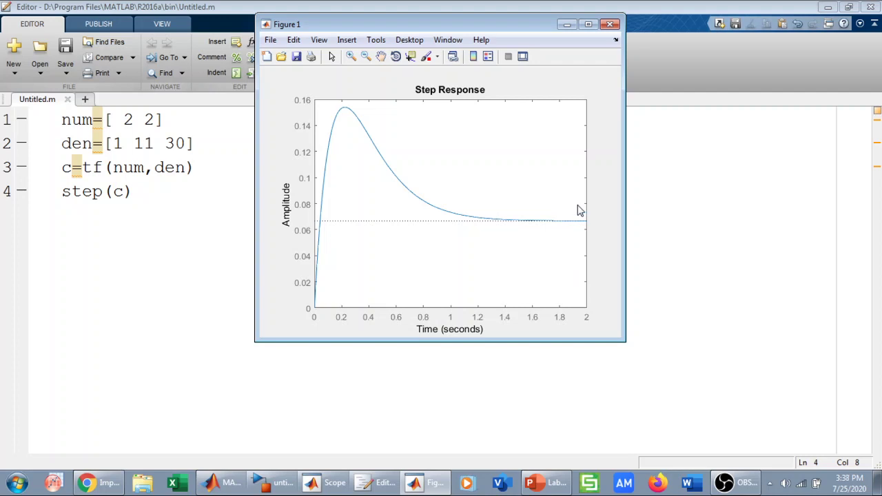
# Close the step response figure and the Scope, and return to the Simulink model
pyautogui.click(609, 24)
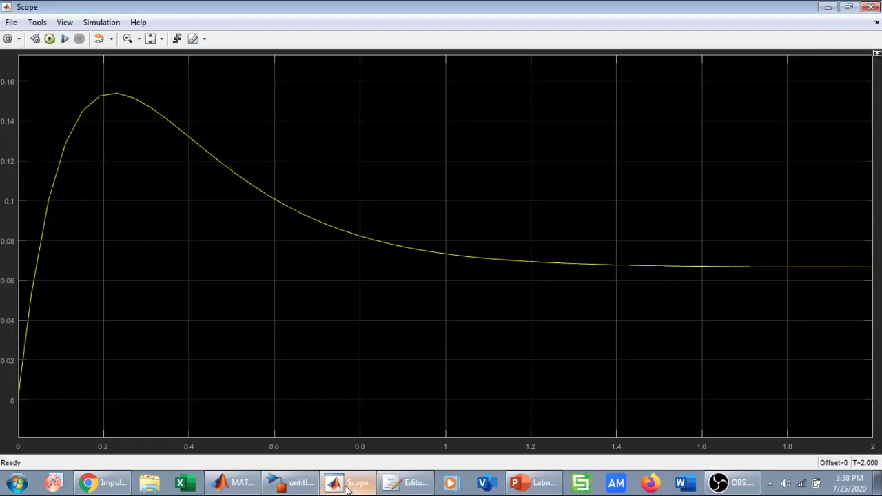
pyautogui.click(871, 7)
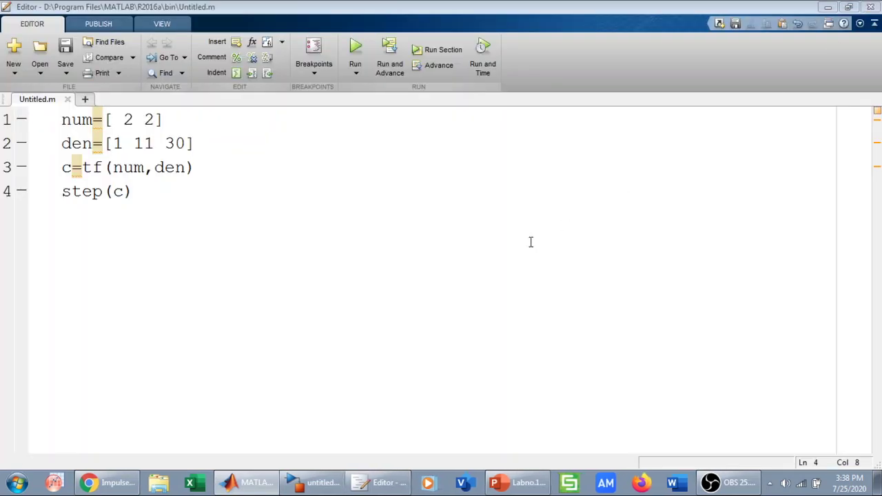
pyautogui.click(314, 482)
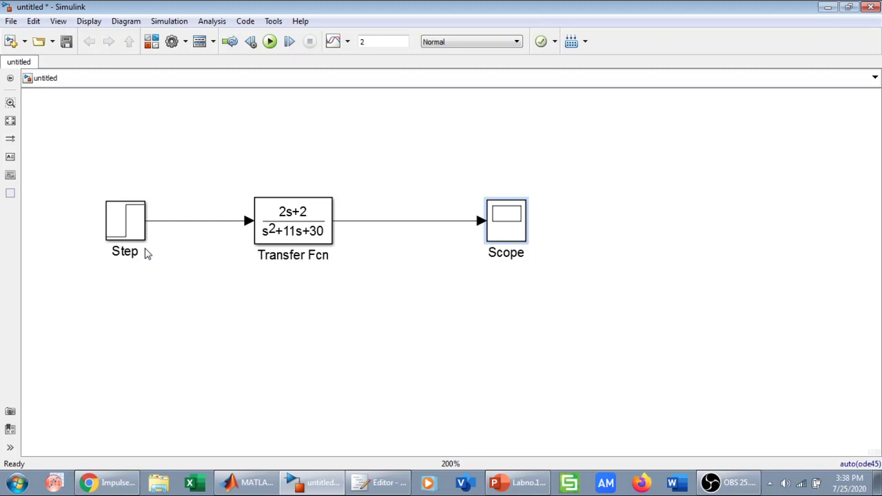
# Add a Derivative block to the model, just below the line between Step and Transfer Fcn
pyautogui.click(185, 269)
pyautogui.write('deri')
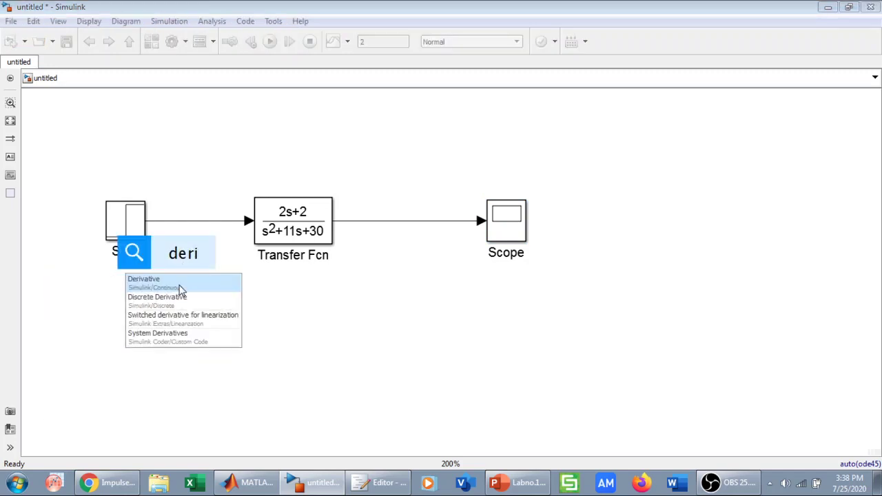
pyautogui.click(181, 289)
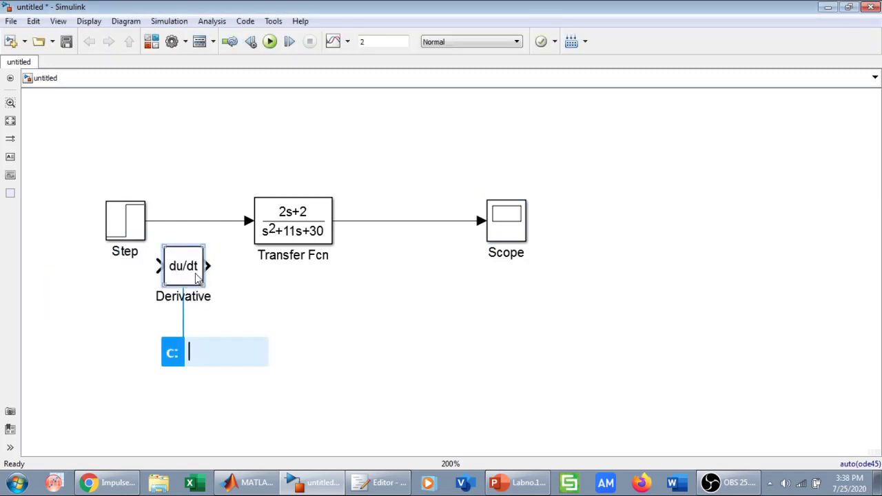
# Replace the direct connection between Step and Transfer Fcn with one running through the Derivative block, aligned between them
pyautogui.click(211, 221)
pyautogui.press('Delete')
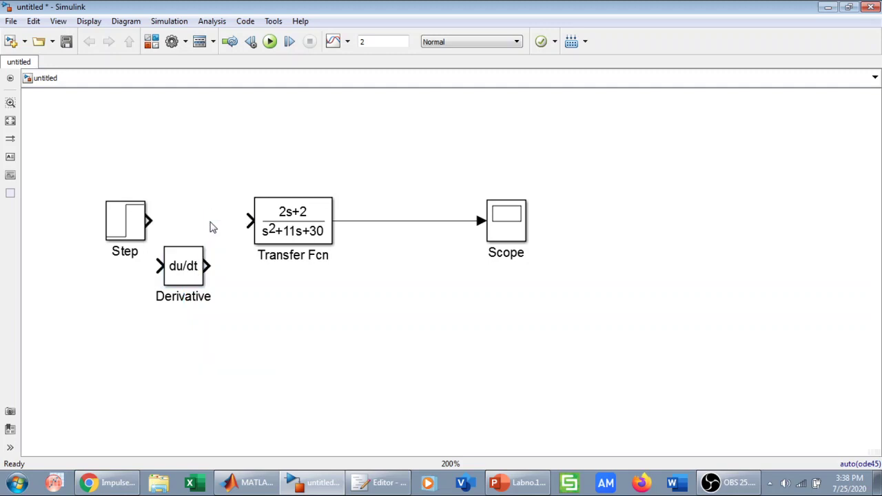
pyautogui.click(128, 234)
pyautogui.moveTo(127, 234); pyautogui.dragTo(89, 234)
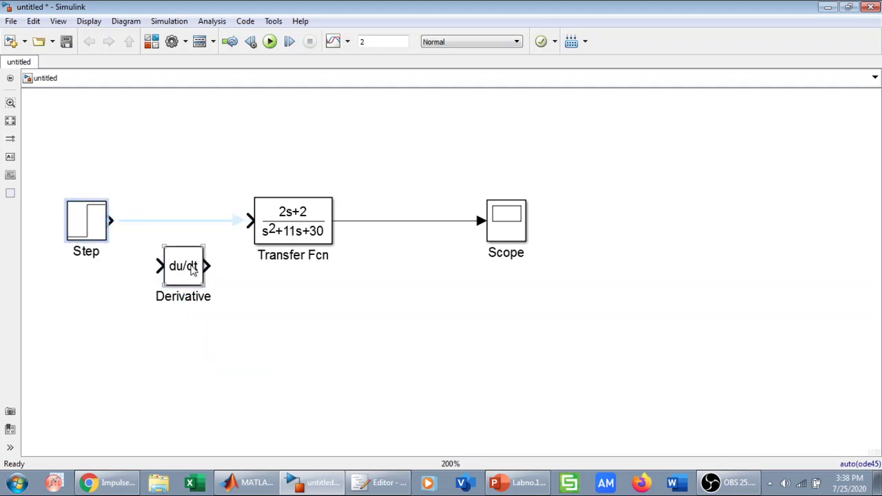
pyautogui.moveTo(194, 267); pyautogui.dragTo(192, 223)
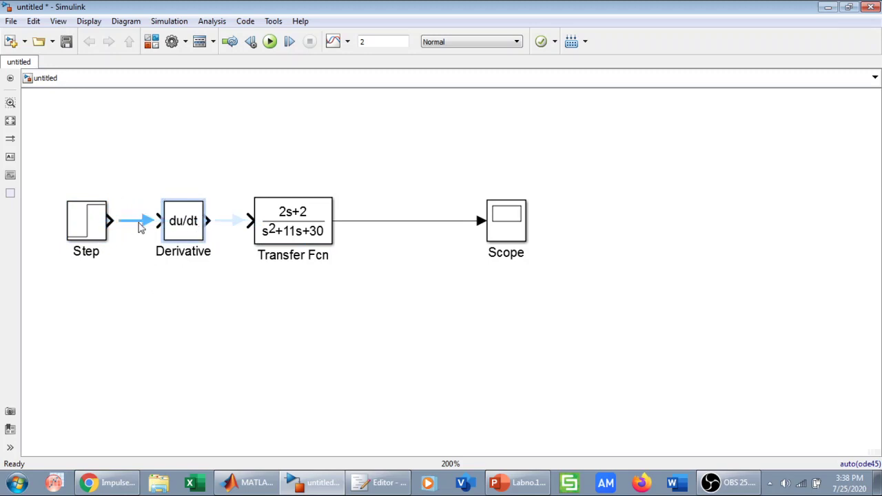
pyautogui.moveTo(110, 221); pyautogui.dragTo(252, 222)
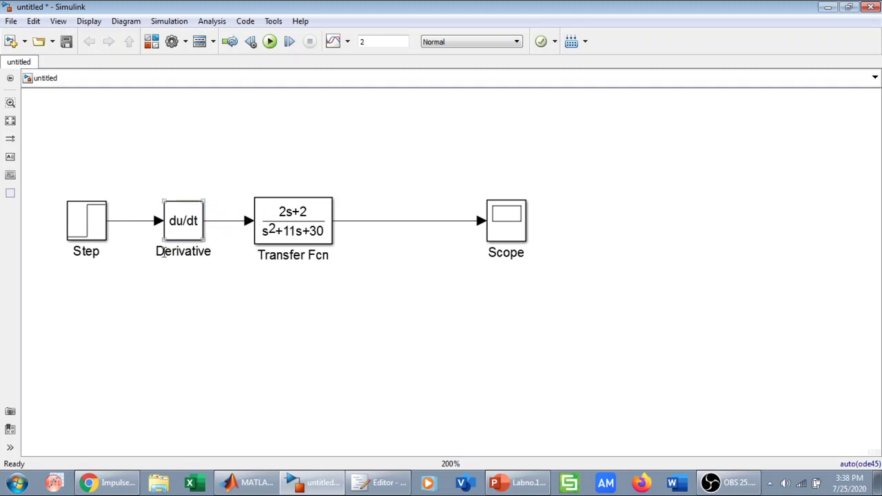
# Set the simulation stop time to 1.5 and the Step block's step time to 0.01
pyautogui.click(386, 43)
pyautogui.write('1.5')
pyautogui.click(88, 226)
pyautogui.doubleClick(87, 225)
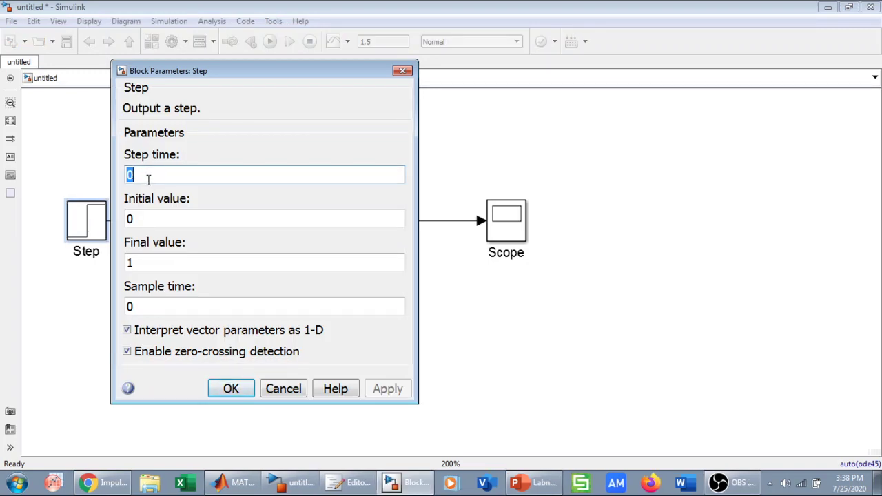
pyautogui.write('.')
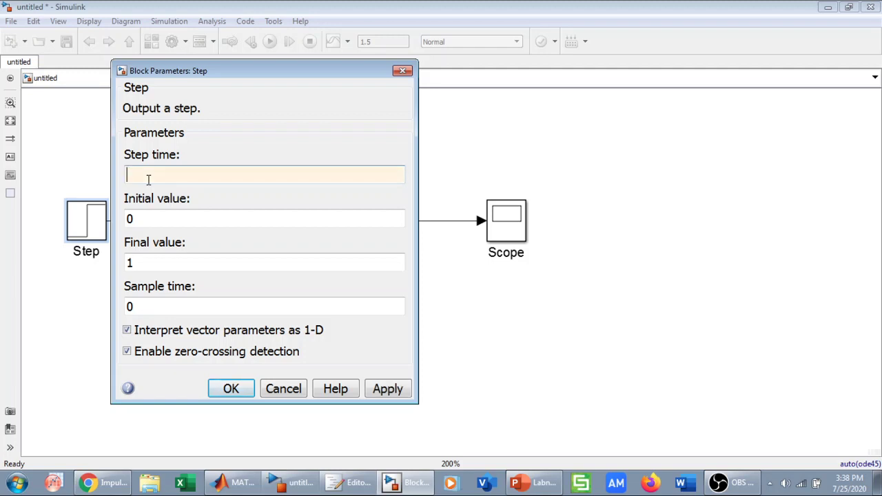
pyautogui.write('0.01')
pyautogui.click(387, 389)
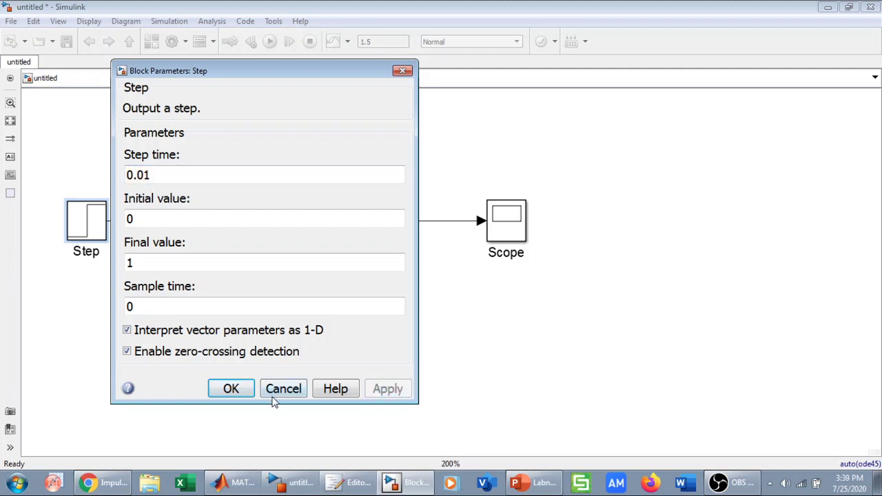
pyautogui.click(230, 388)
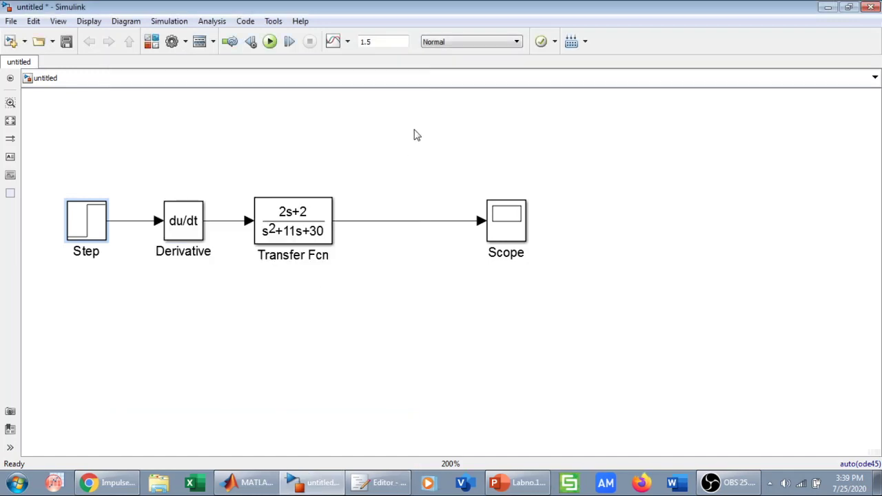
# Run the simulation and view the impulse response in the Scope, restored to a smaller window
pyautogui.click(269, 41)
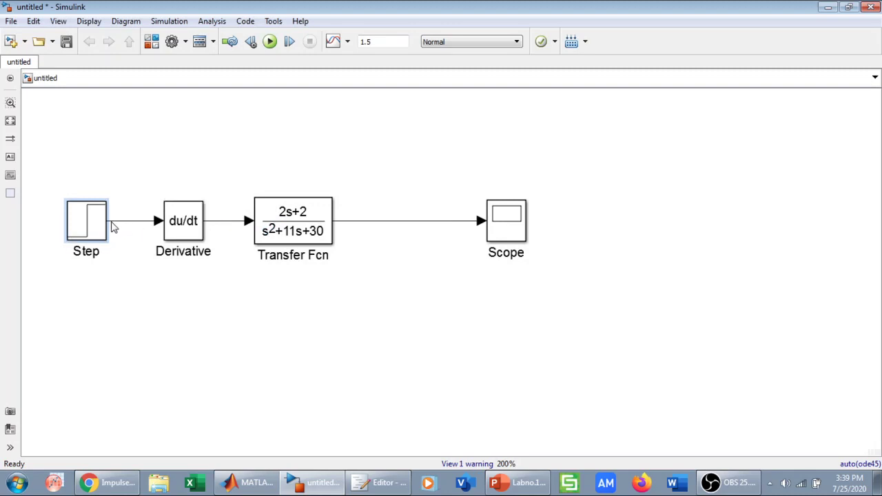
pyautogui.click(506, 232)
pyautogui.doubleClick(507, 232)
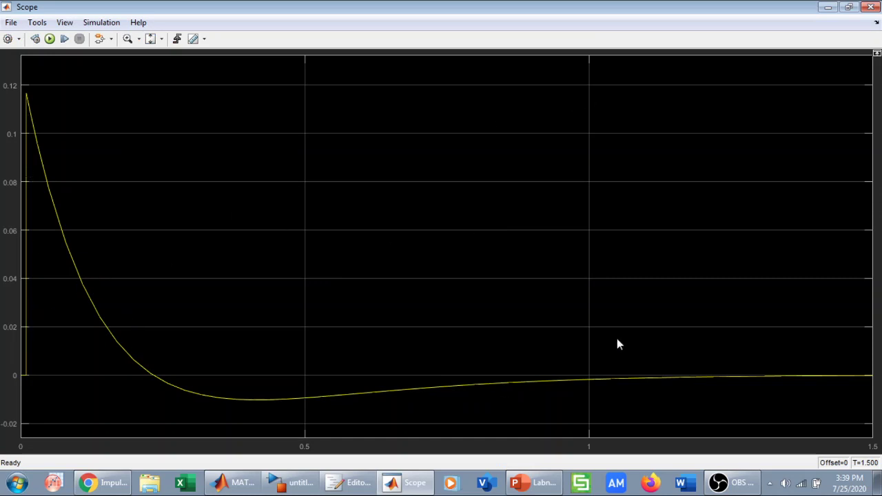
pyautogui.click(848, 7)
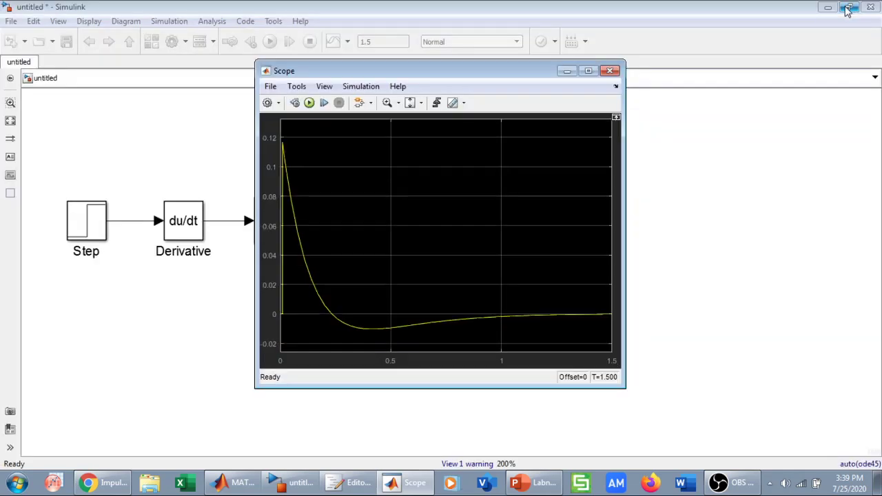
# Switch to the script editor, change the last line from step(c) to impulse(c), and run the script
pyautogui.click(237, 483)
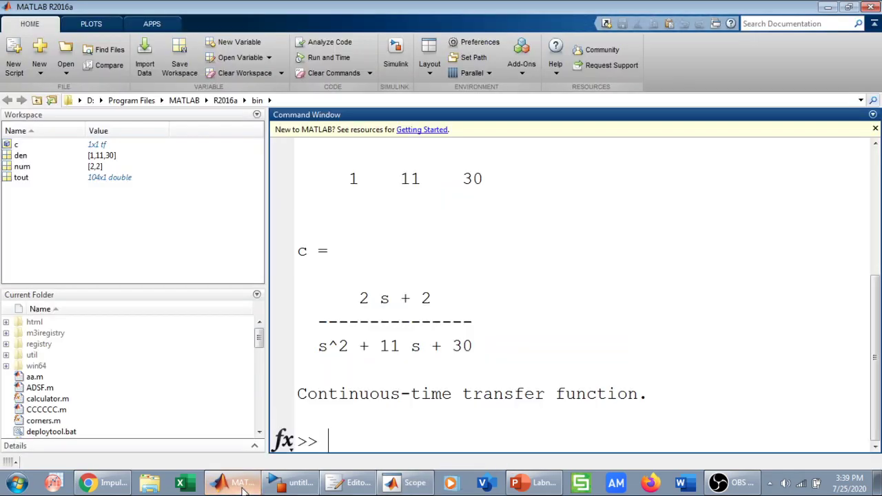
pyautogui.click(349, 484)
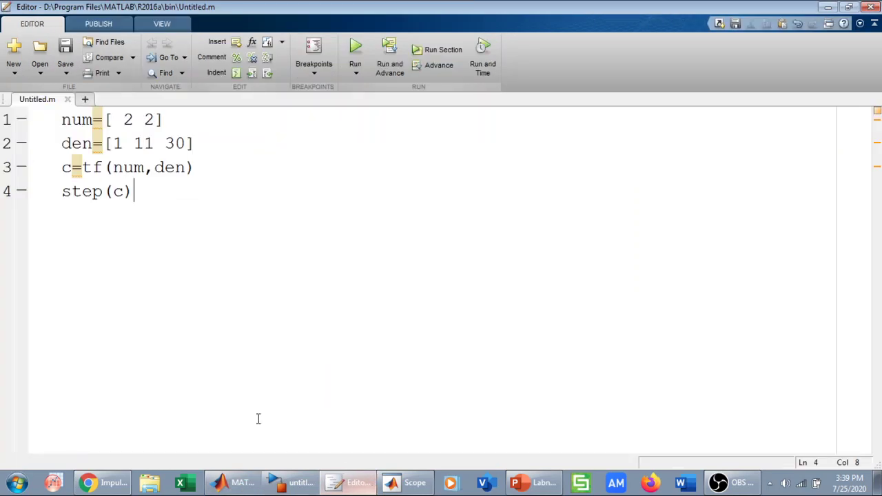
pyautogui.click(105, 191)
pyautogui.press('BackSpace')
pyautogui.press('BackSpace')
pyautogui.press('BackSpace')
pyautogui.press('BackSpace')
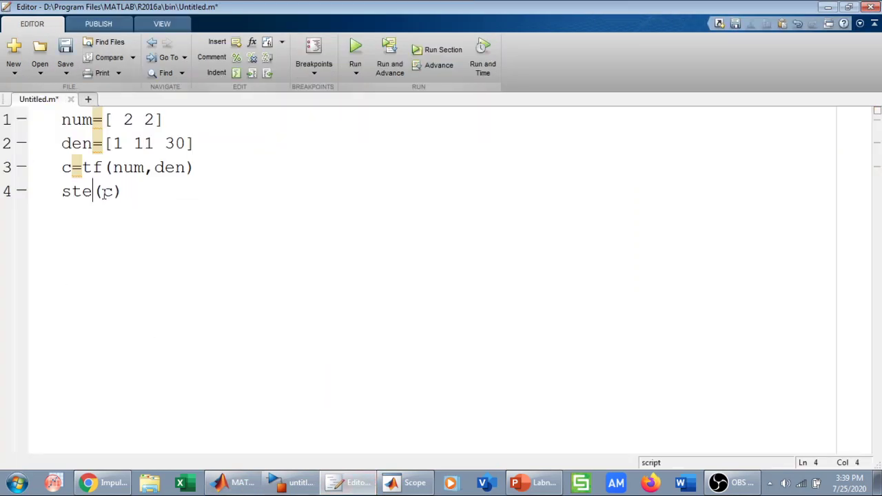
pyautogui.write('impulse')
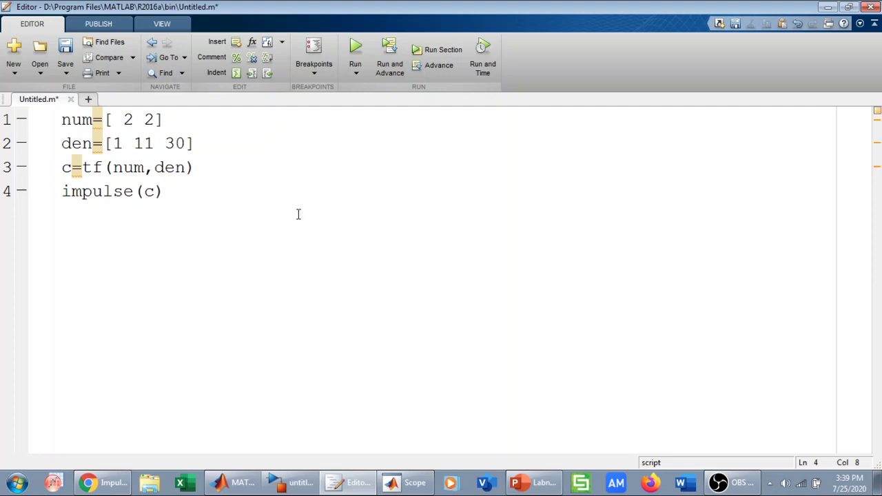
pyautogui.click(355, 47)
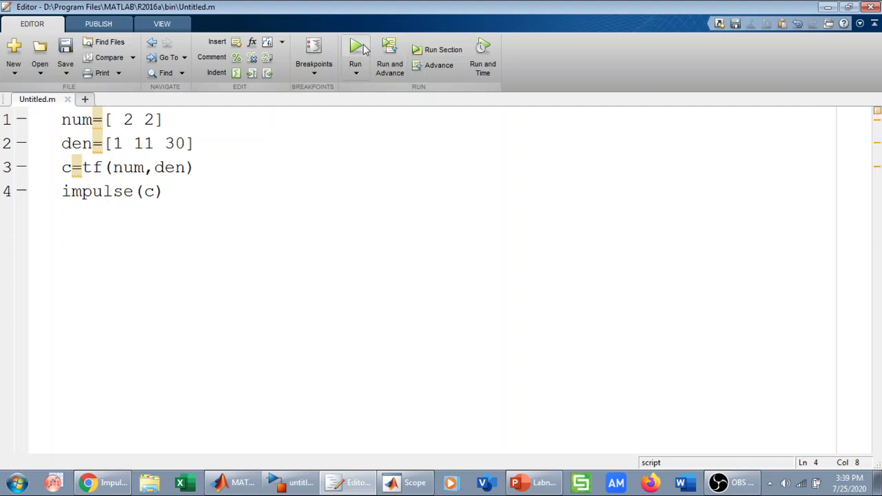
# Place the Scope window beside the Impulse Response figure, compare the two curves, and return to the Simulink model
pyautogui.click(110, 483)
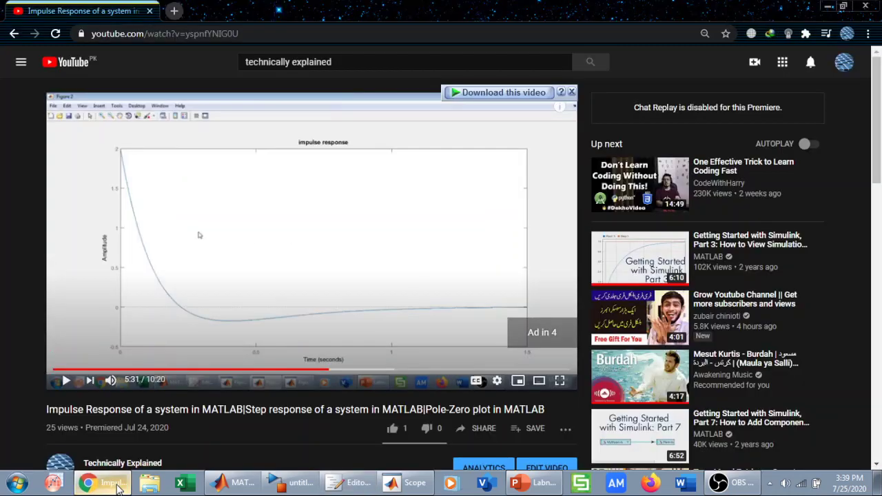
pyautogui.click(110, 483)
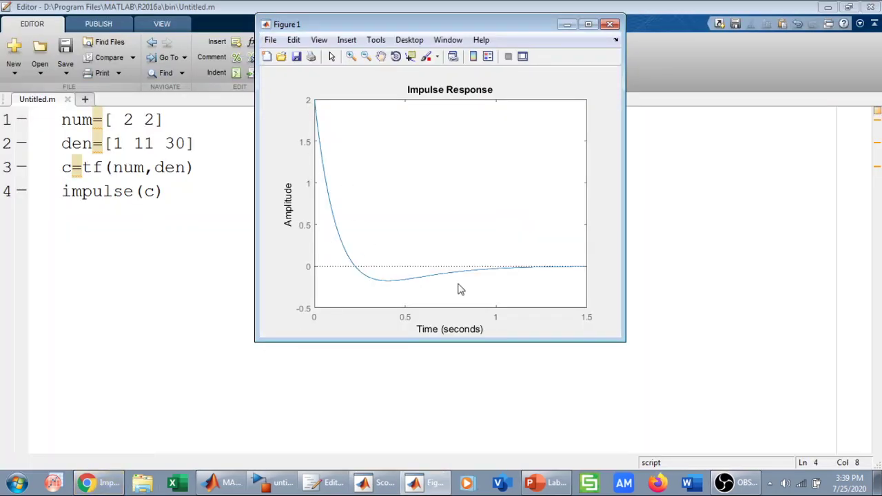
pyautogui.click(383, 485)
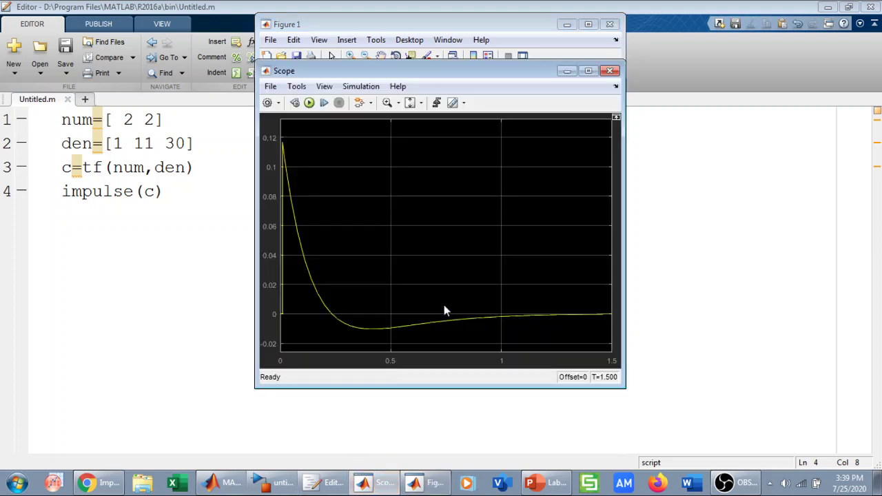
pyautogui.moveTo(474, 71); pyautogui.dragTo(729, 52)
pyautogui.moveTo(401, 28); pyautogui.dragTo(285, 38)
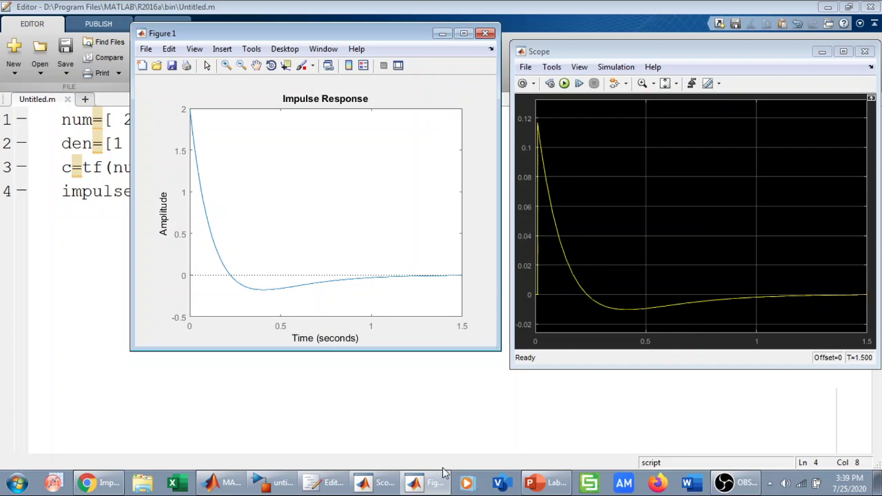
pyautogui.click(376, 485)
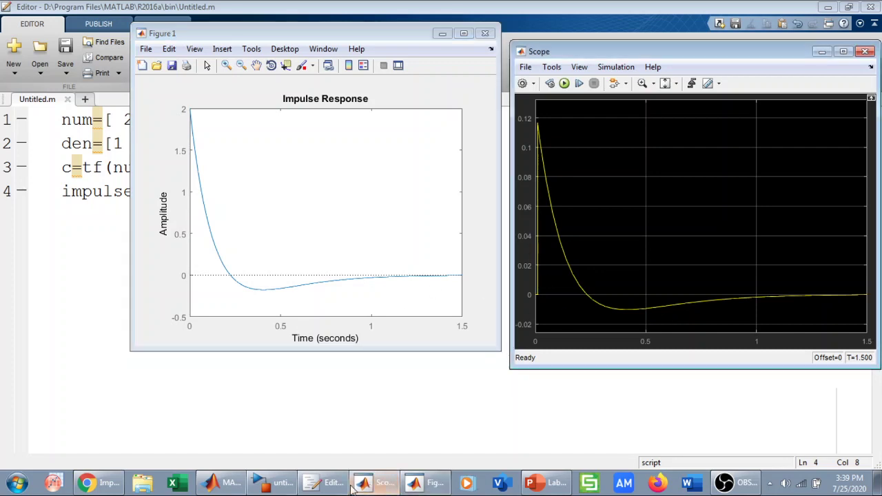
pyautogui.click(273, 482)
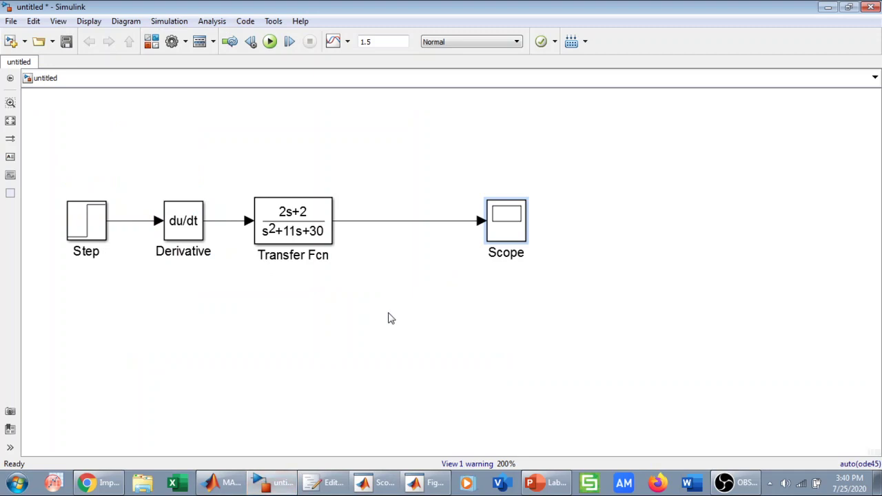